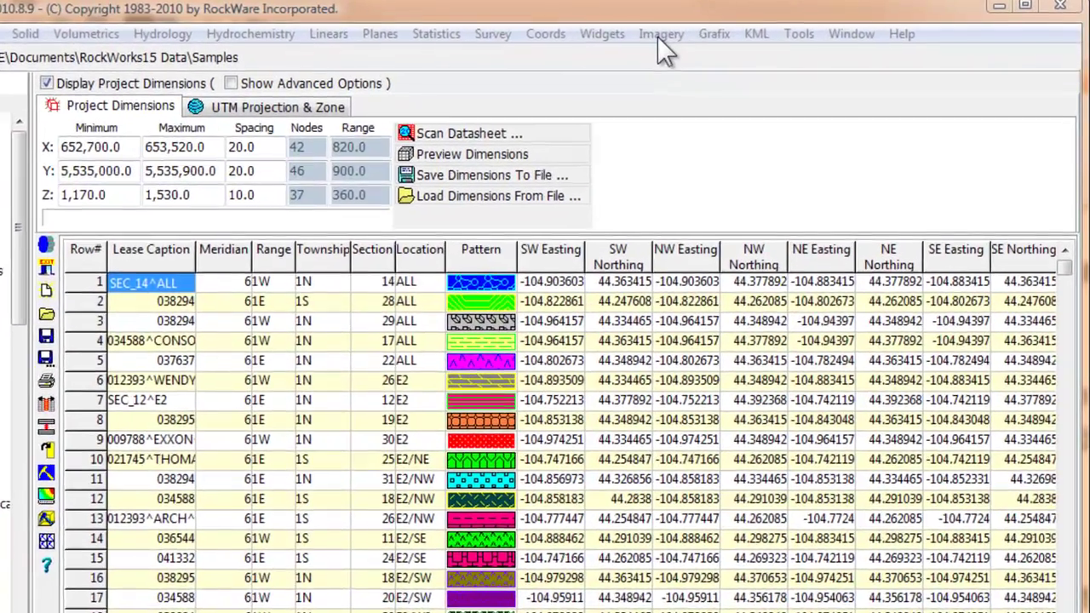
Step: Go to the Imagery menu to reach the Drape (Lay Image Over 3D Surface Grid) tool
click(710, 32)
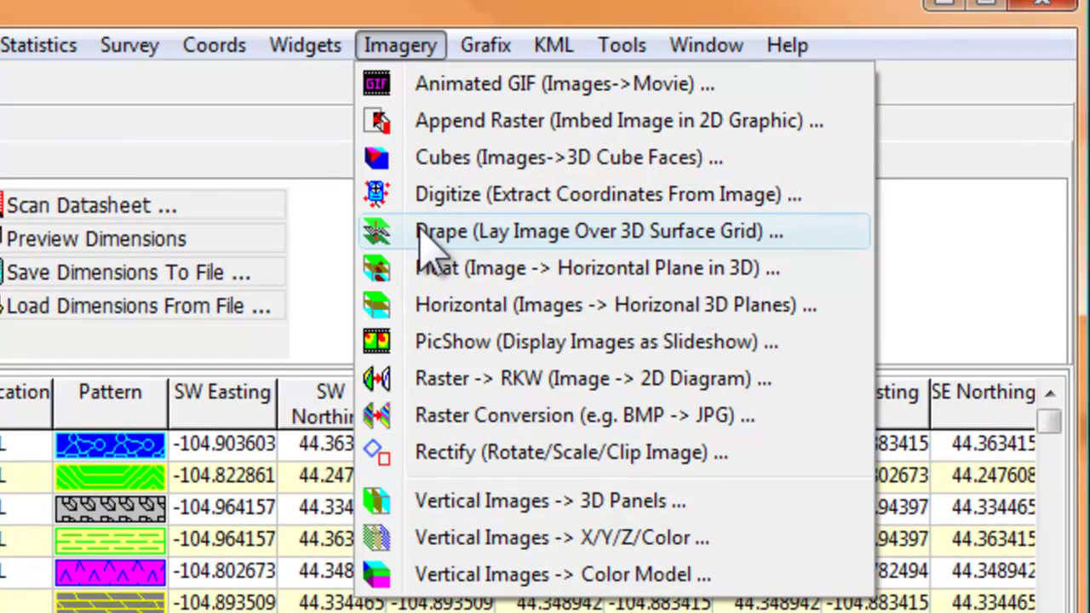
Step: Open the Drape tool and set its image file to tank_farm_airphoto.bmp instead of lease_map.png
click(433, 233)
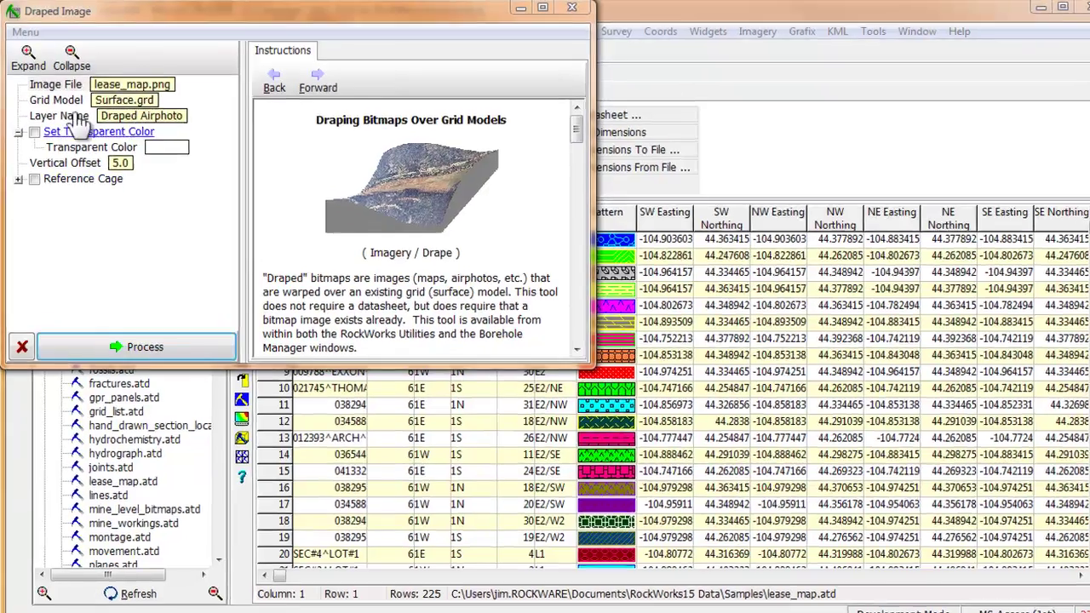
click(106, 144)
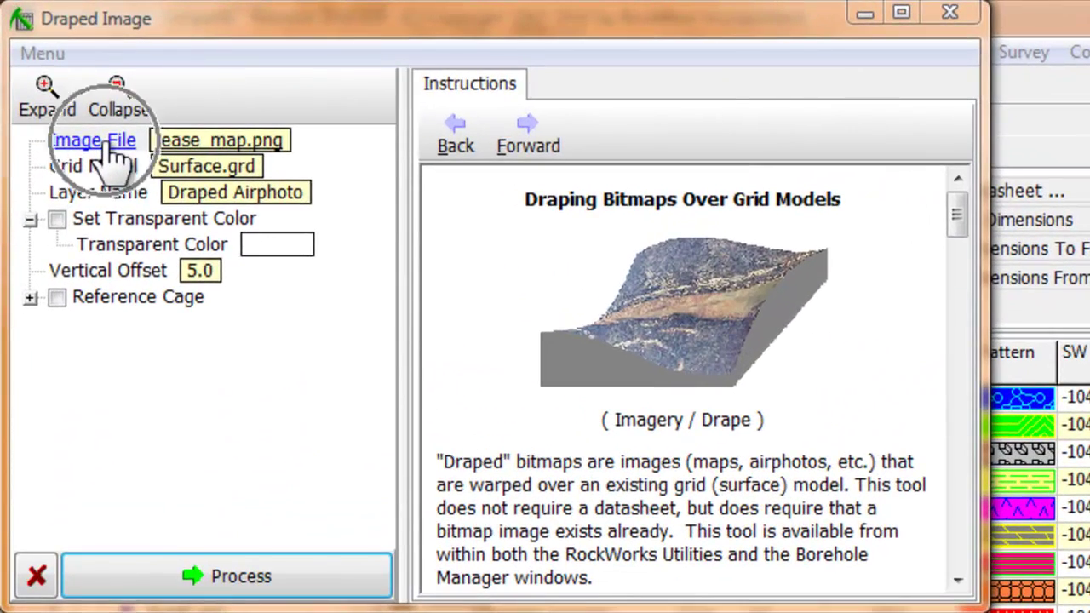
click(194, 158)
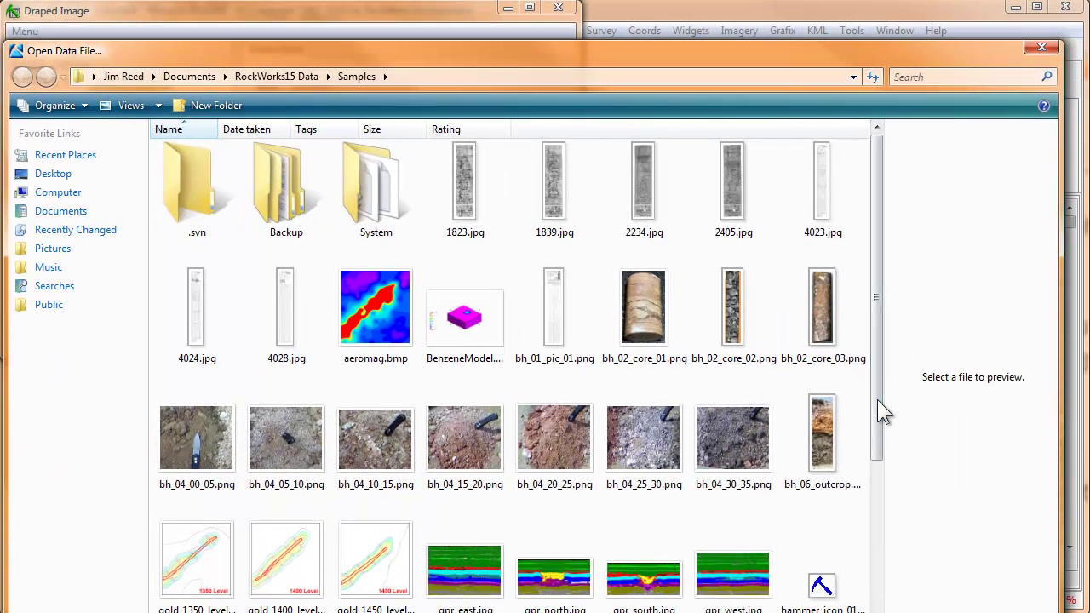
drag(882, 412, 768, 598)
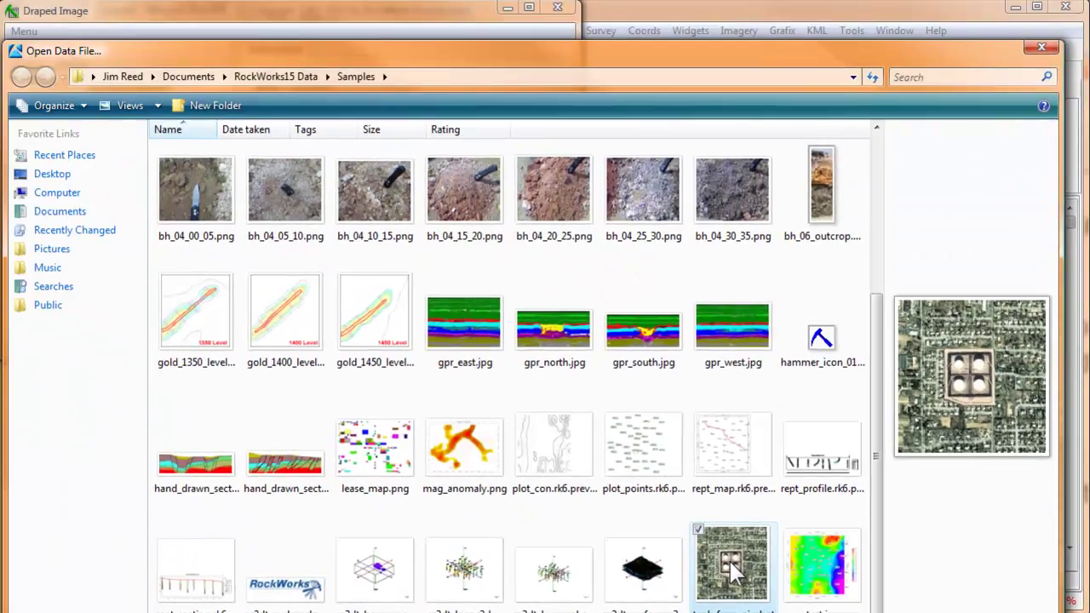
double_click(331, 527)
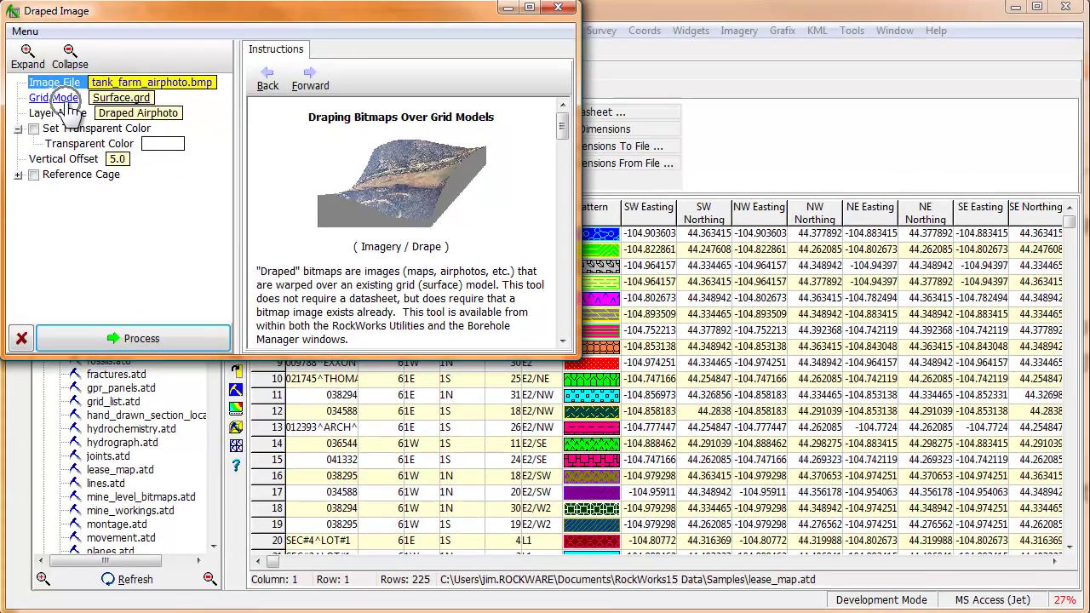
Step: Browse the Samples folder's .grd grids and select Surface.grd as the grid model
click(119, 98)
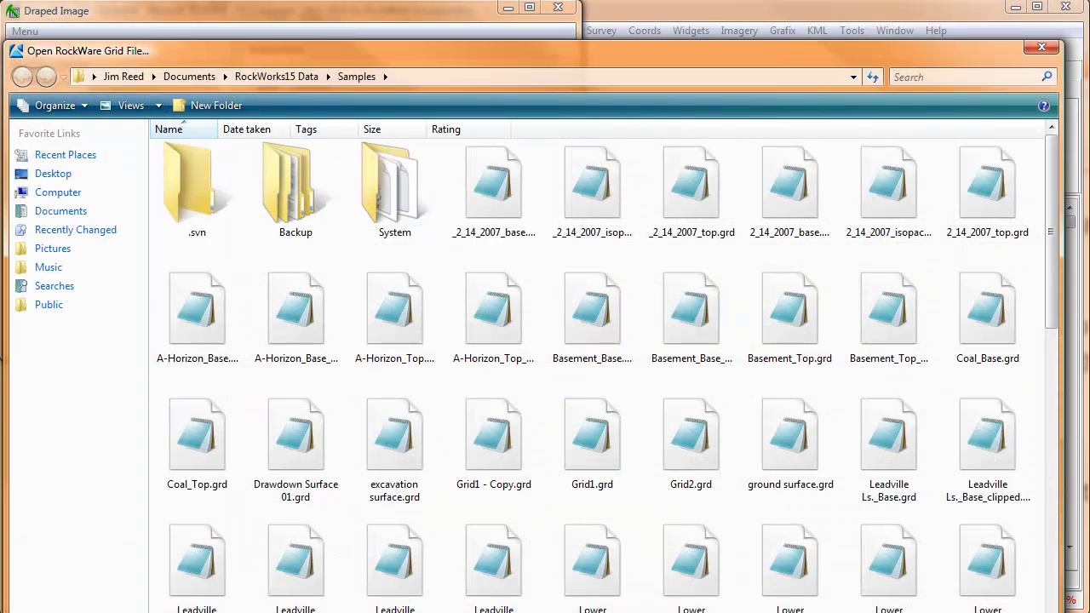
drag(1049, 301, 1034, 554)
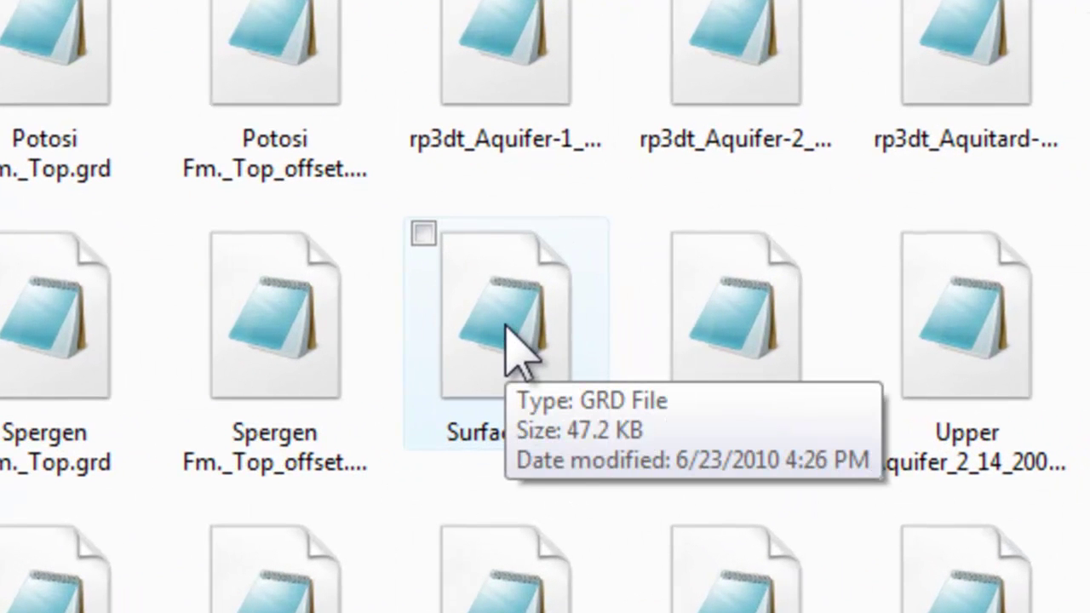
click(580, 367)
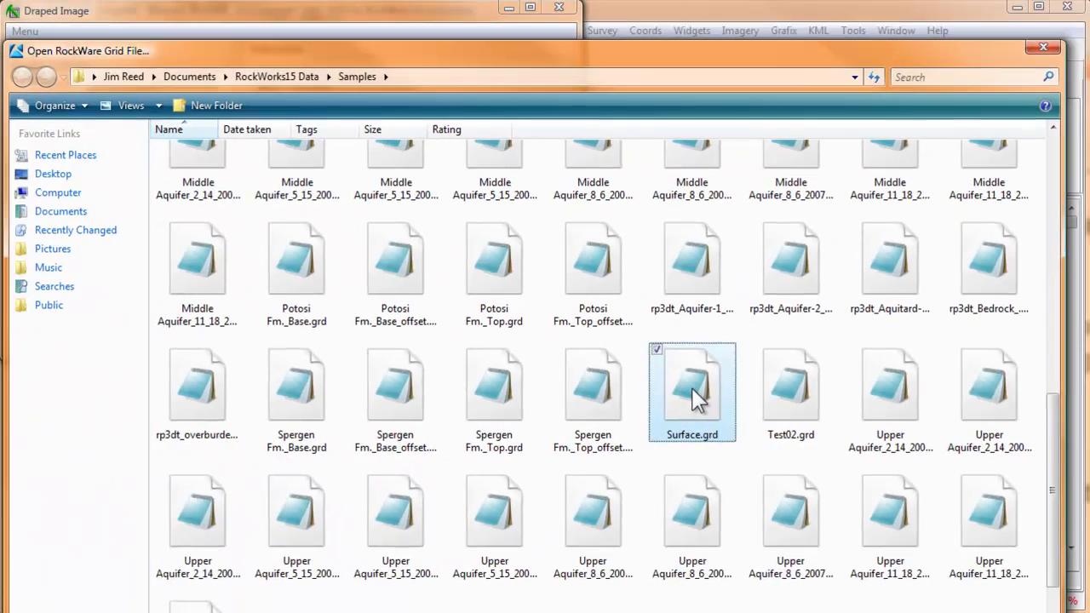
double_click(694, 393)
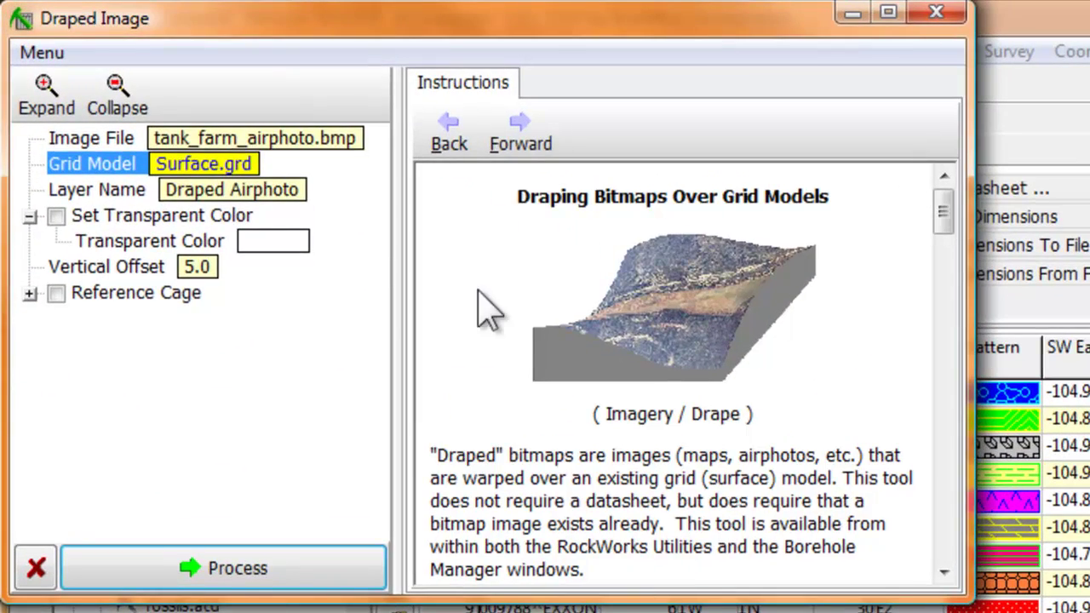
click(217, 165)
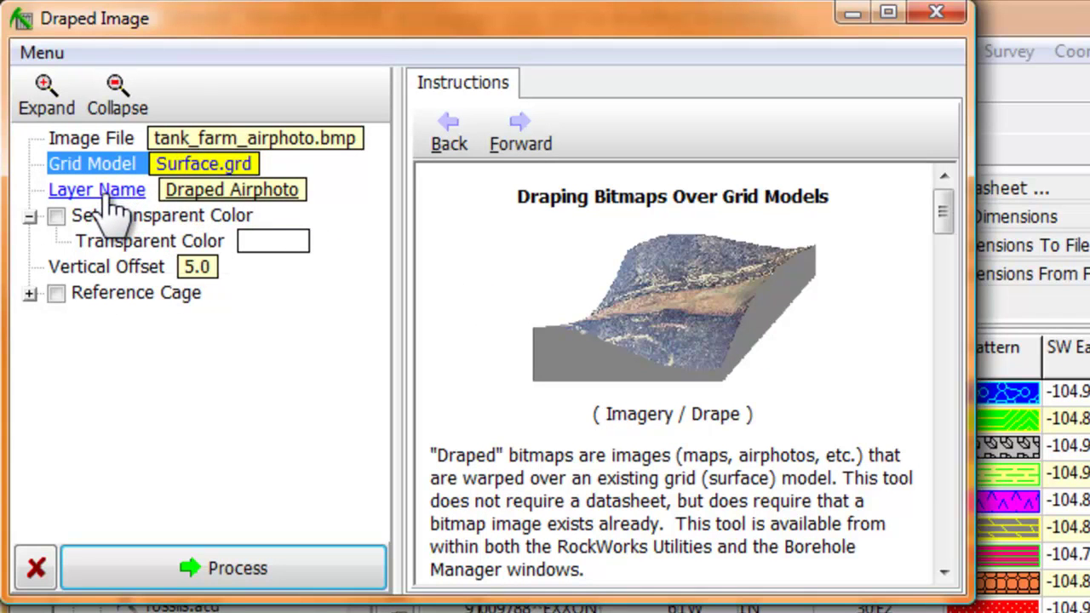
click(214, 193)
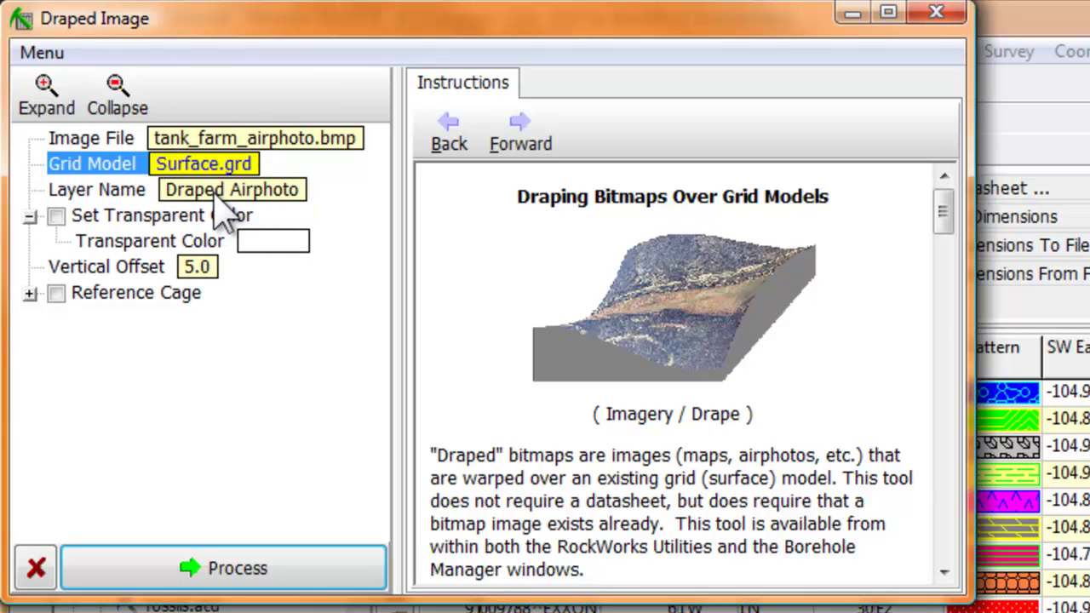
click(216, 194)
click(223, 214)
click(222, 213)
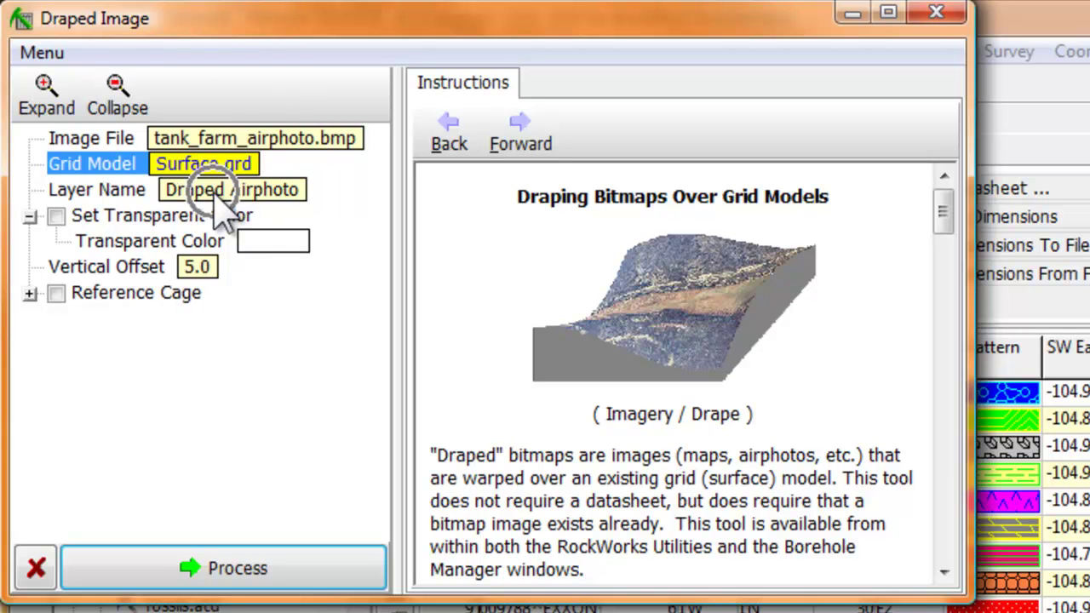
click(152, 225)
click(151, 226)
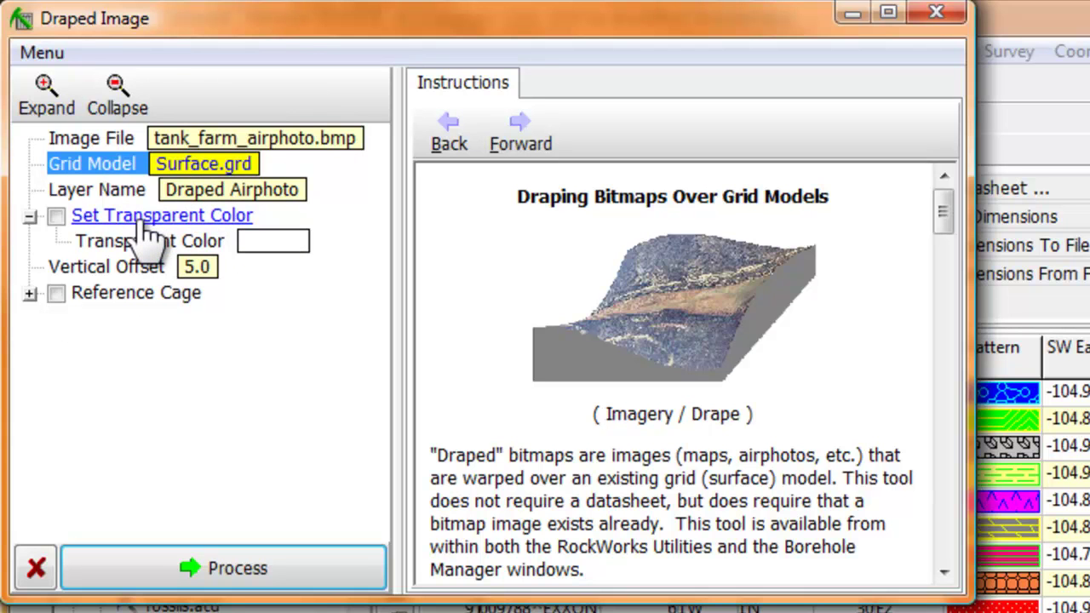
click(147, 223)
click(146, 223)
click(147, 223)
click(146, 223)
click(146, 223)
click(146, 223)
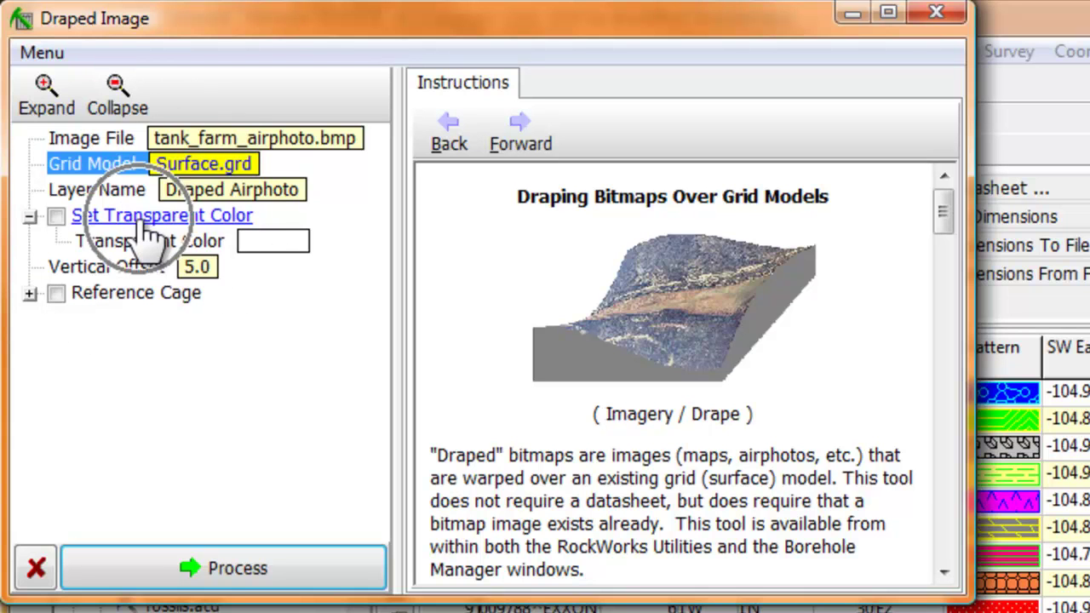
click(96, 275)
click(96, 275)
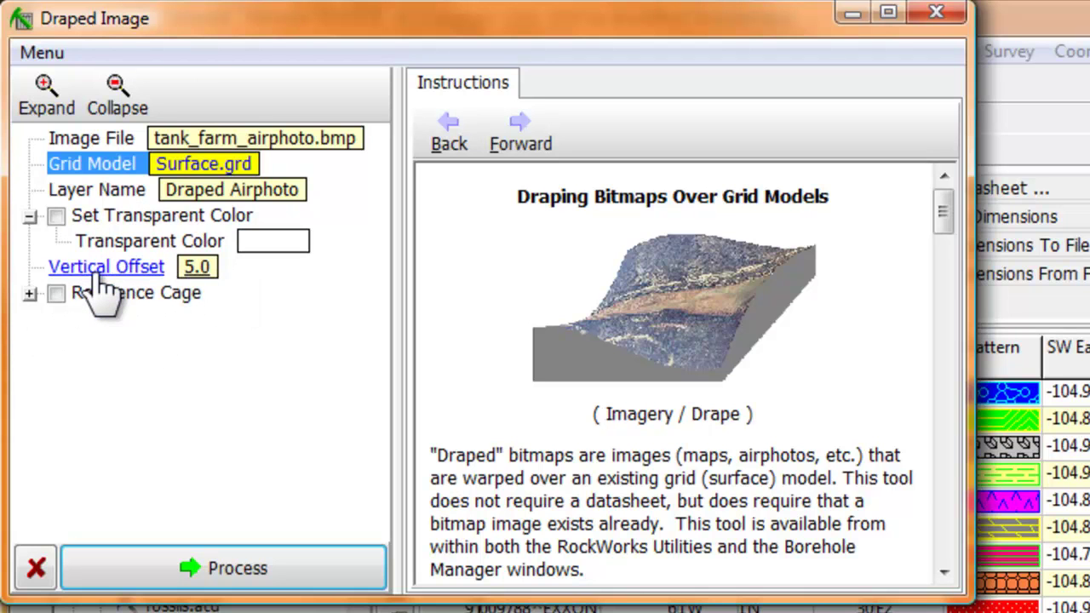
click(96, 275)
click(95, 274)
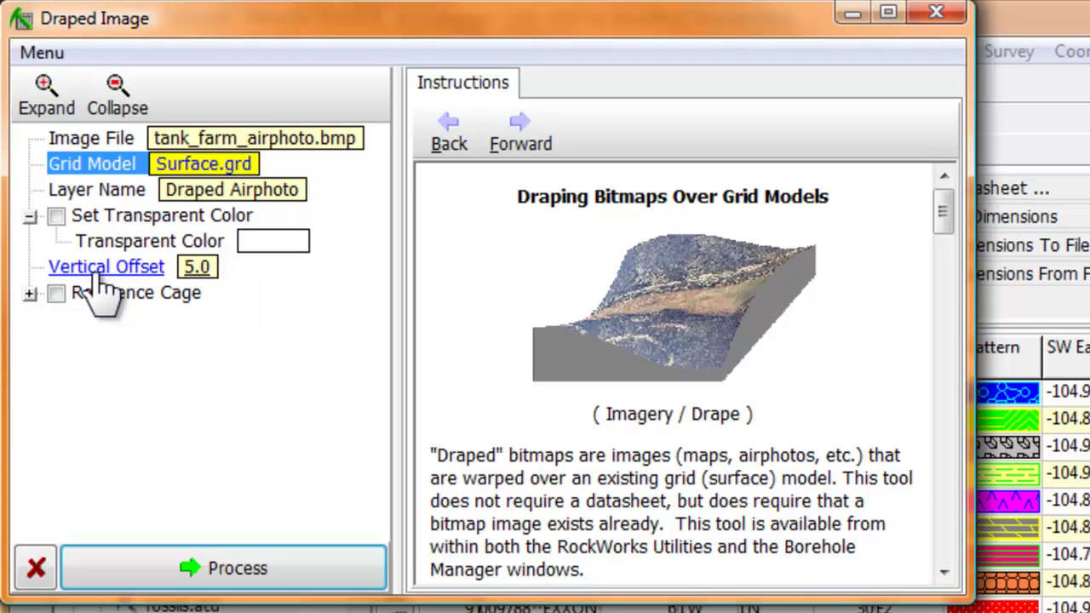
click(196, 267)
click(196, 268)
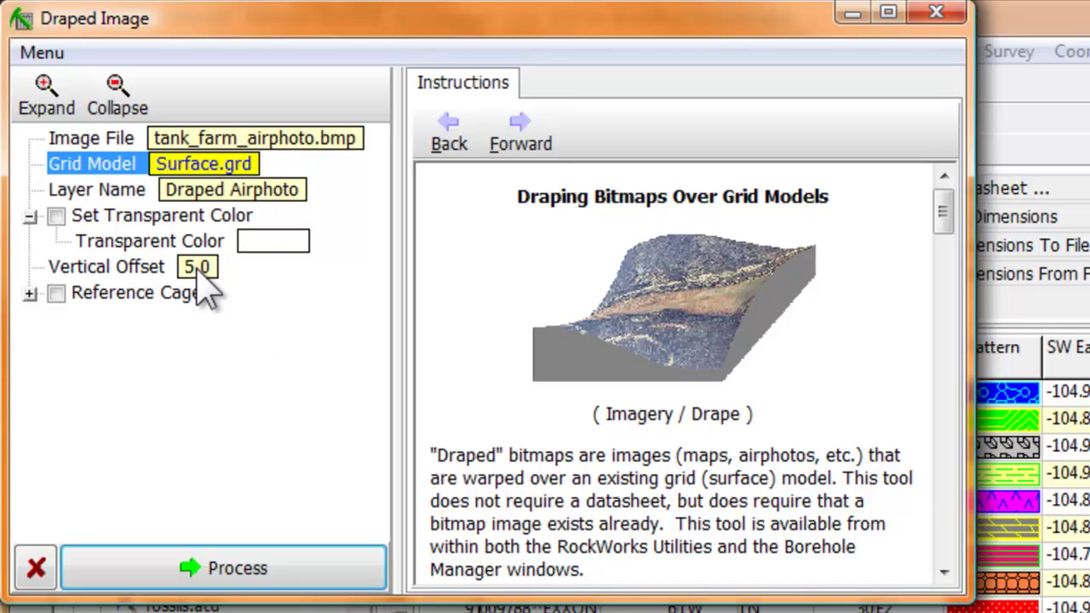
click(128, 268)
click(126, 268)
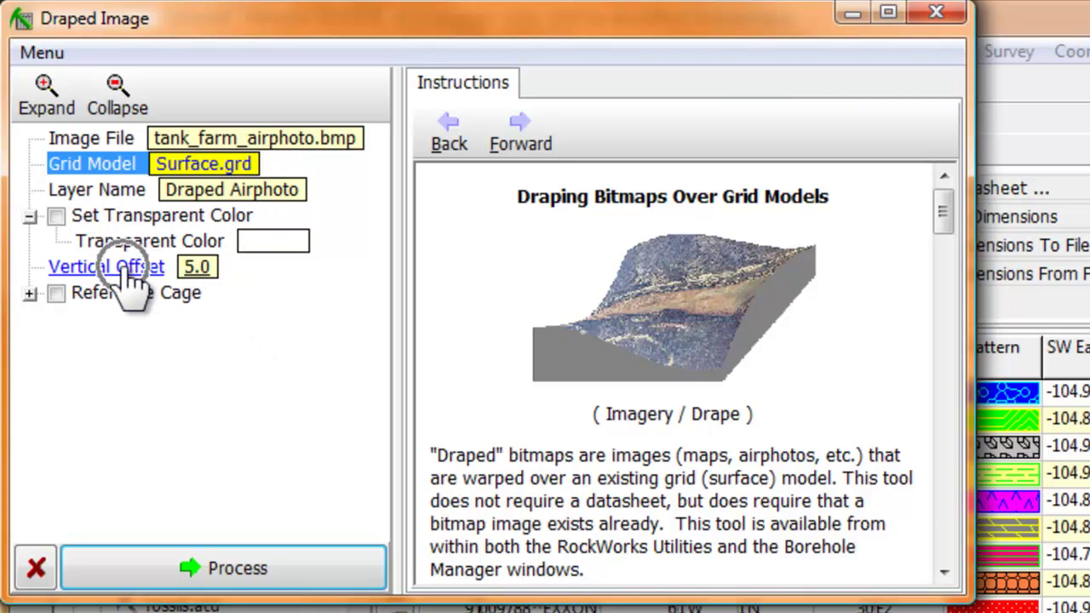
click(198, 269)
click(196, 269)
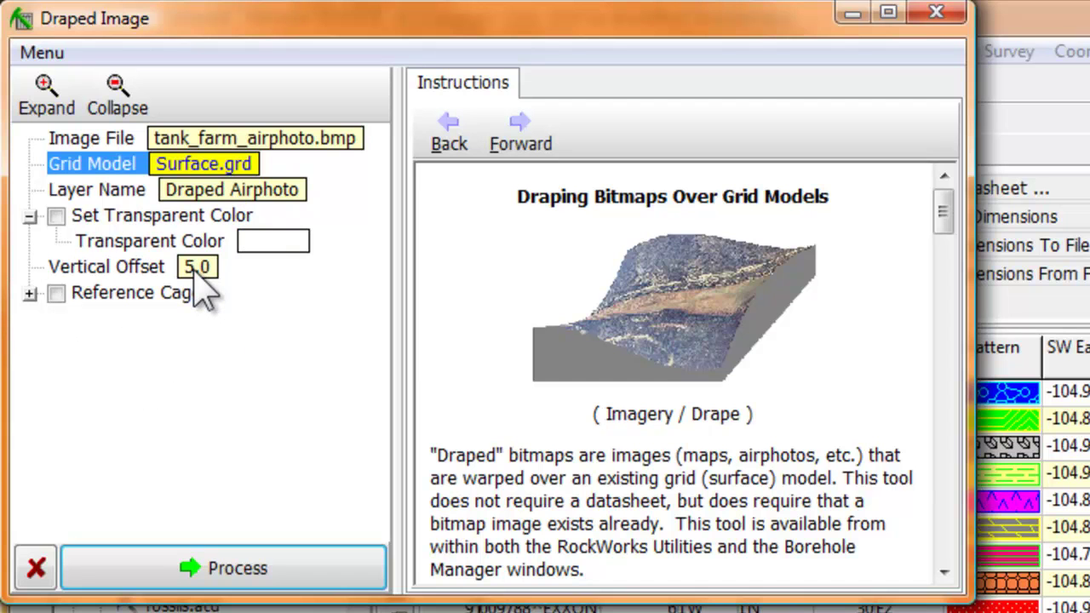
click(196, 271)
click(109, 268)
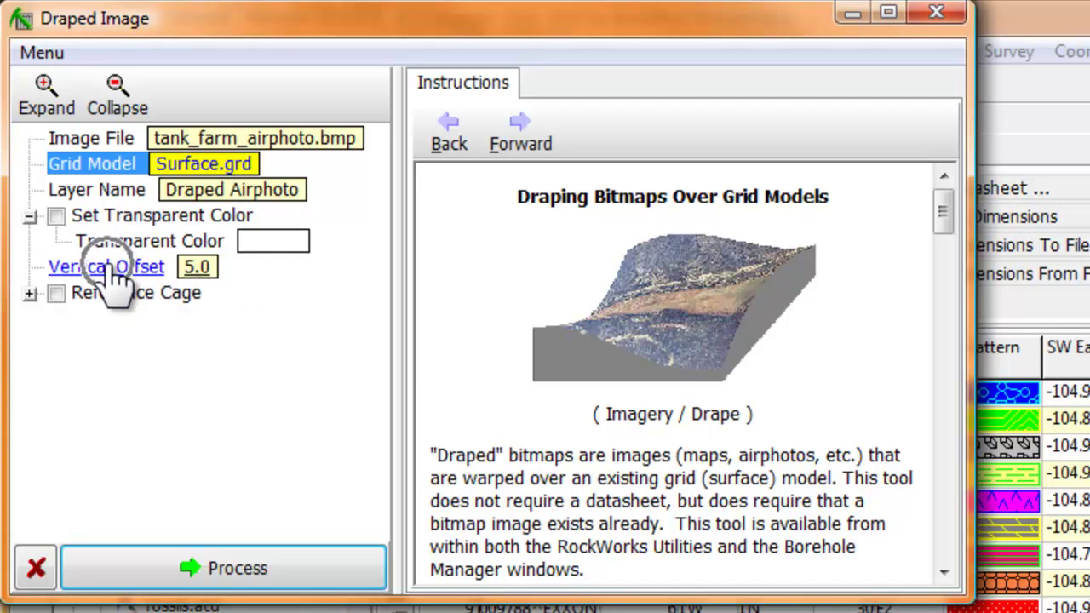
click(198, 277)
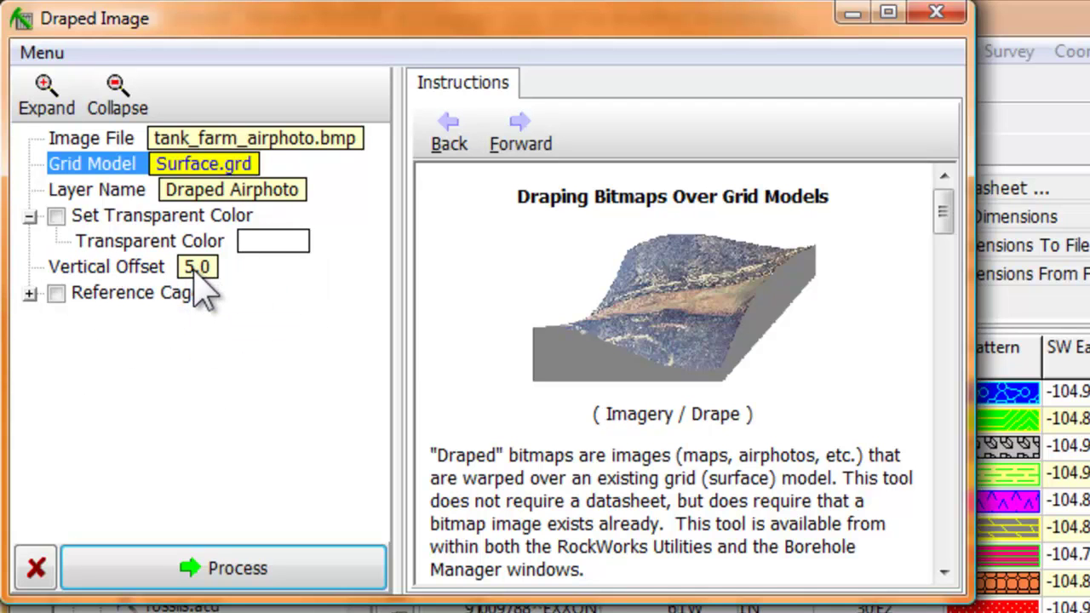
click(194, 271)
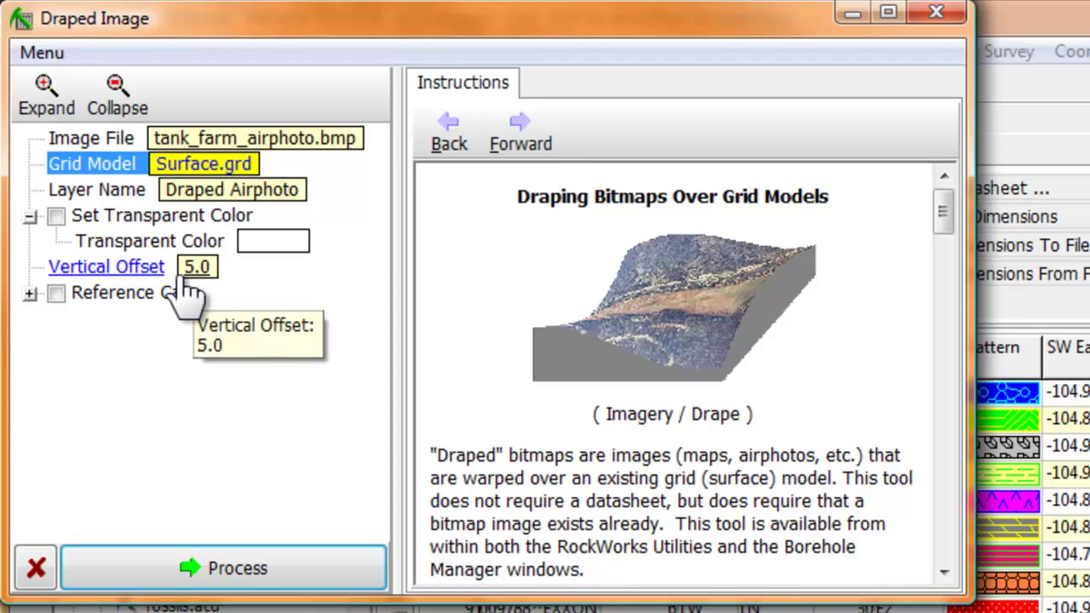
click(128, 300)
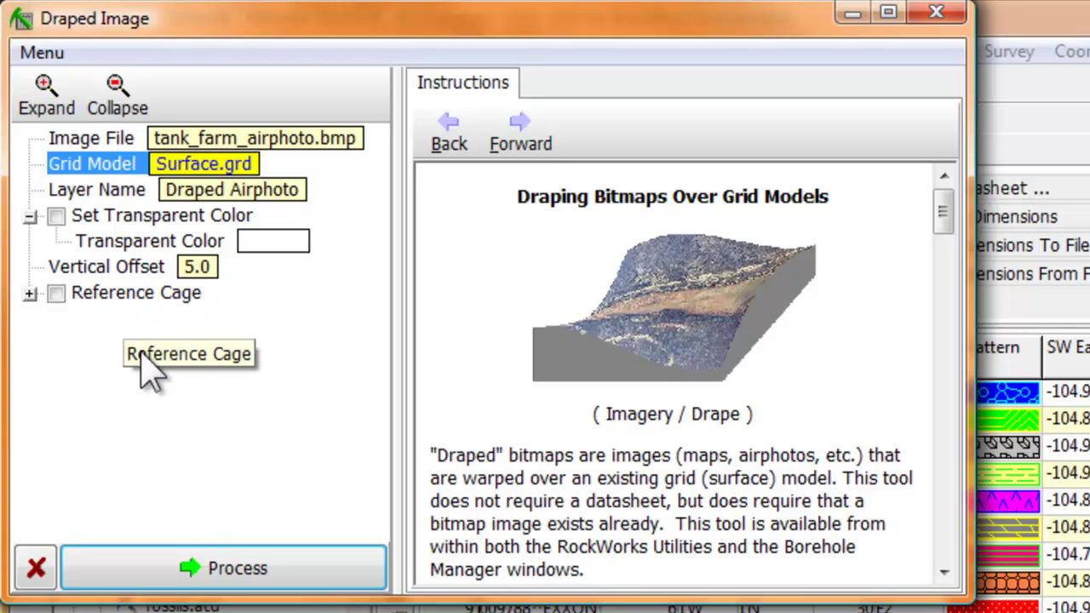
Step: Build the draped diagram with opaque magnetic anomaly contours offset 10 above the surface
click(205, 569)
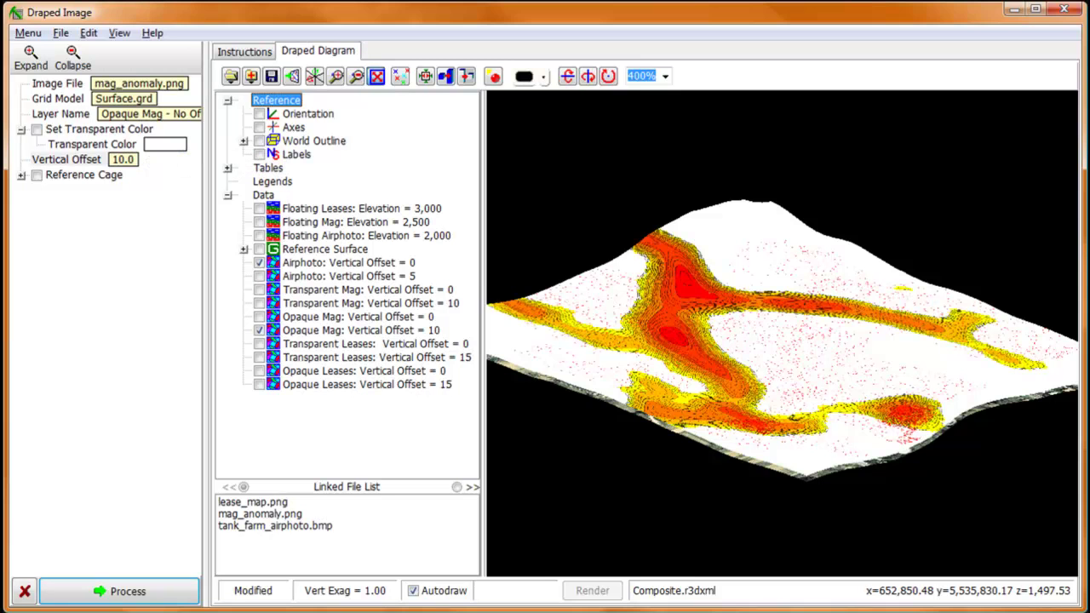
Step: Make the draped image's background colour transparent so the airphoto shows through
click(36, 129)
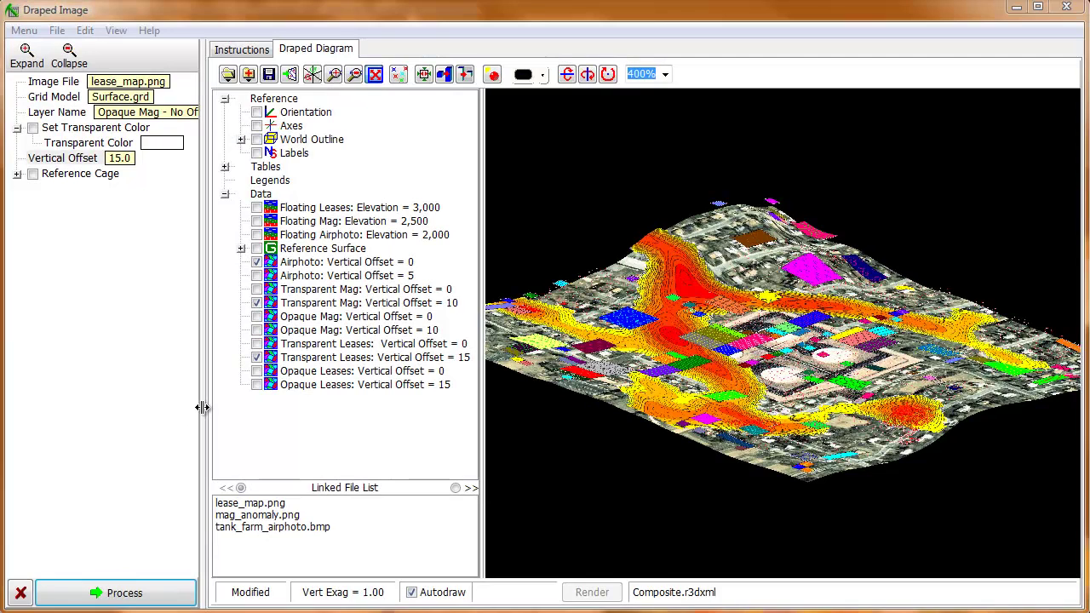
Step: Widen the 3D view, zoom into the draped surface's centre, and pan across the lease patches
drag(201, 406, 43, 400)
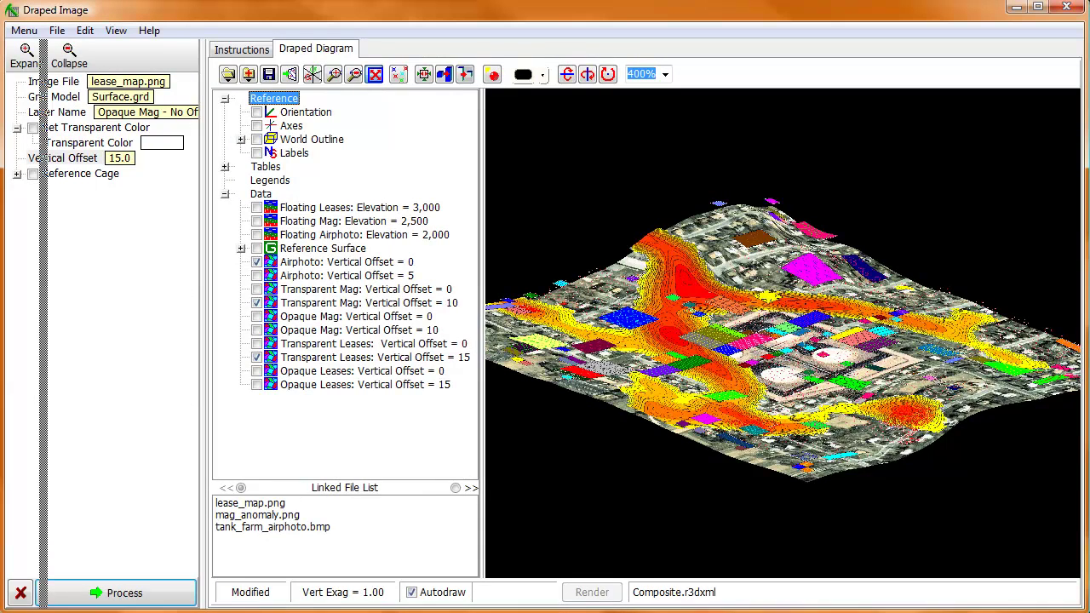
drag(323, 407, 30, 390)
click(173, 74)
drag(289, 227, 814, 461)
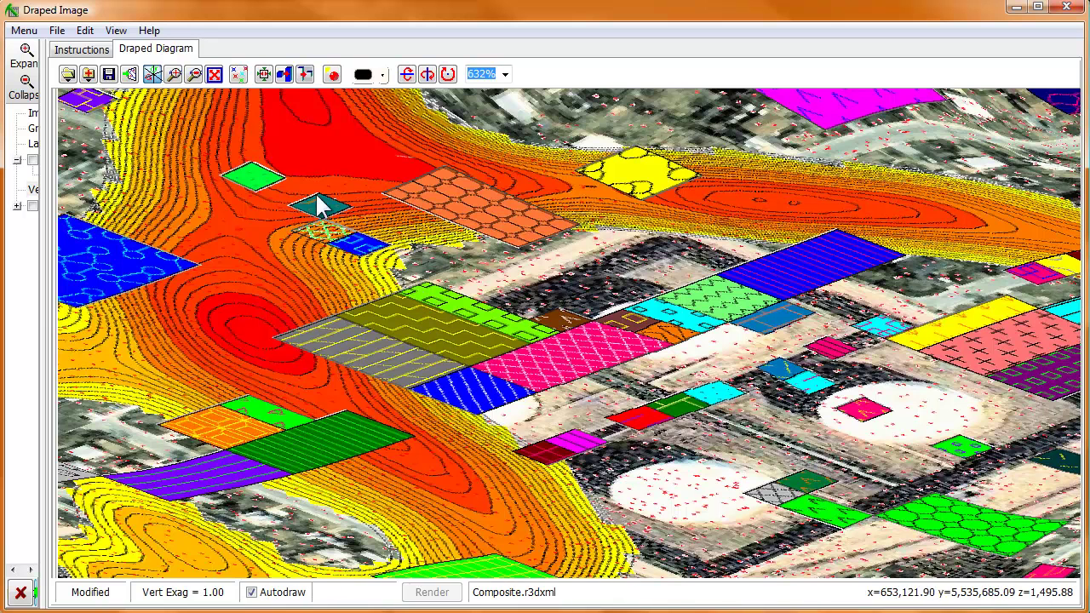
click(214, 74)
drag(345, 276, 409, 378)
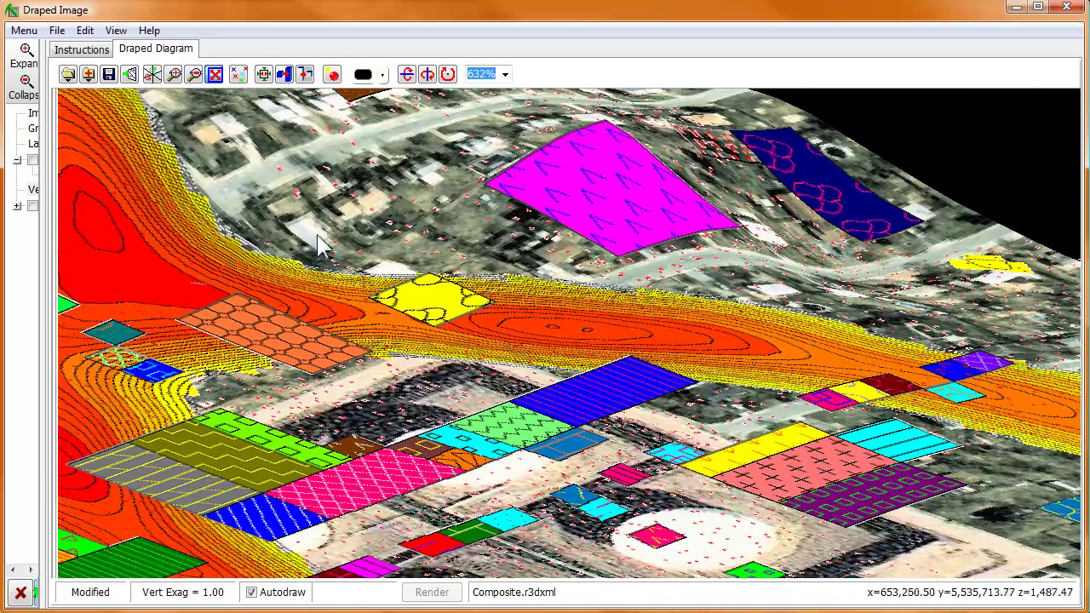